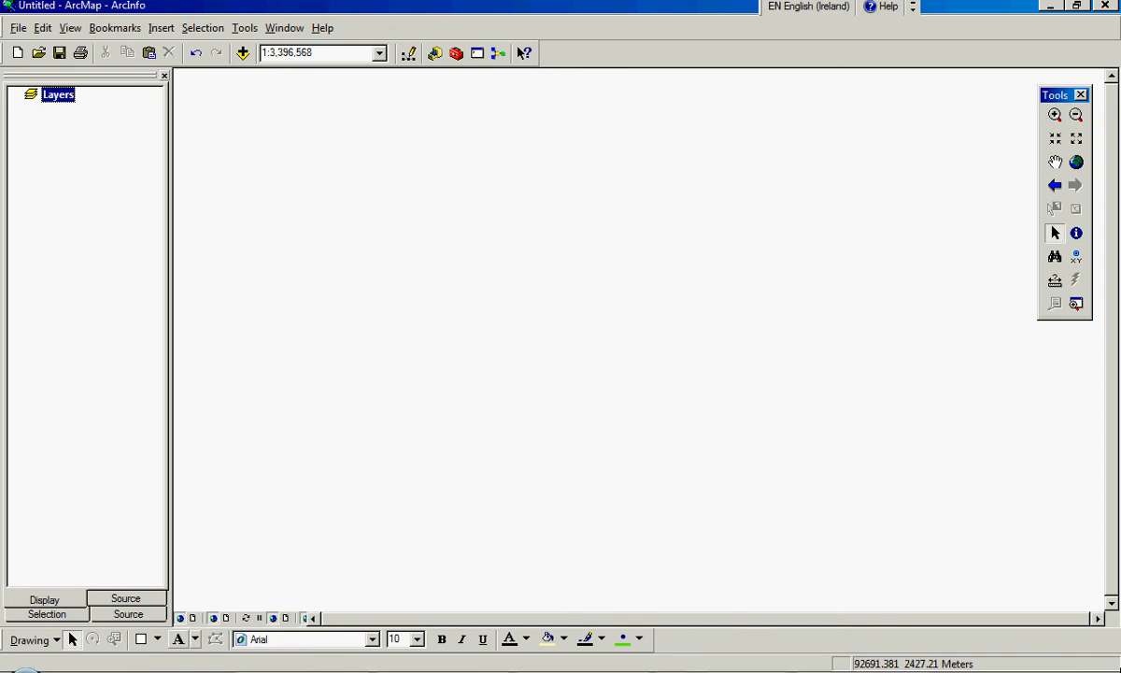
Add the Ireland_Coastline, Ireland_Counties and Ireland_Towns shapefiles from the Lab 1 - Data folder to the map
left_click(243, 54)
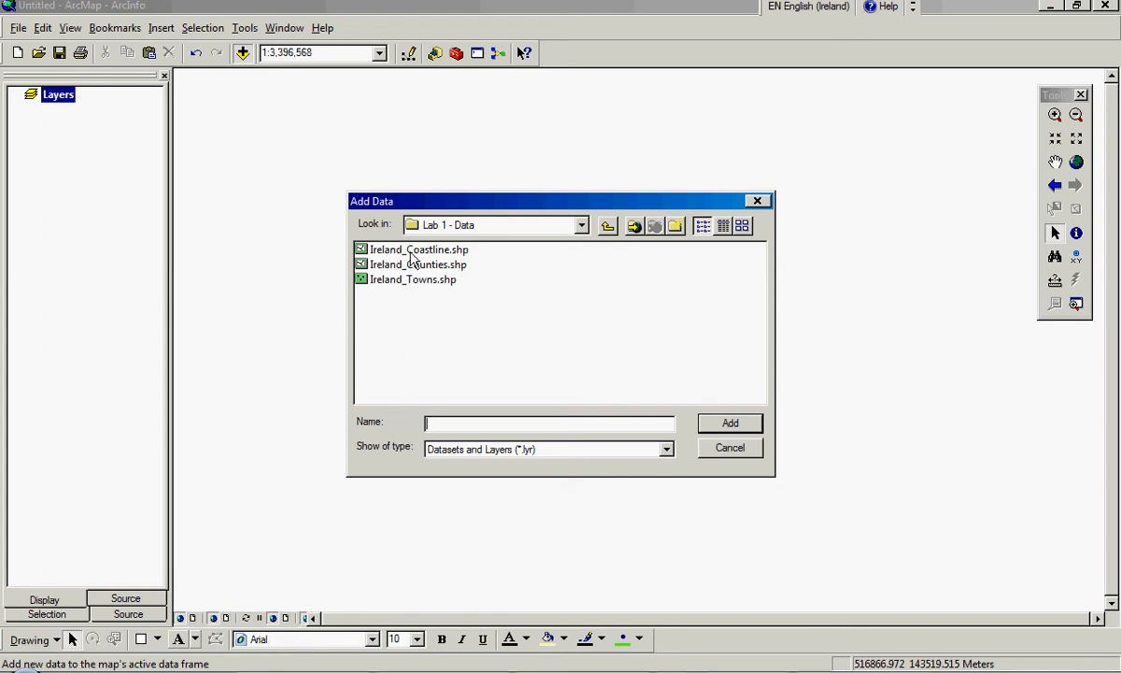
left_click(634, 227)
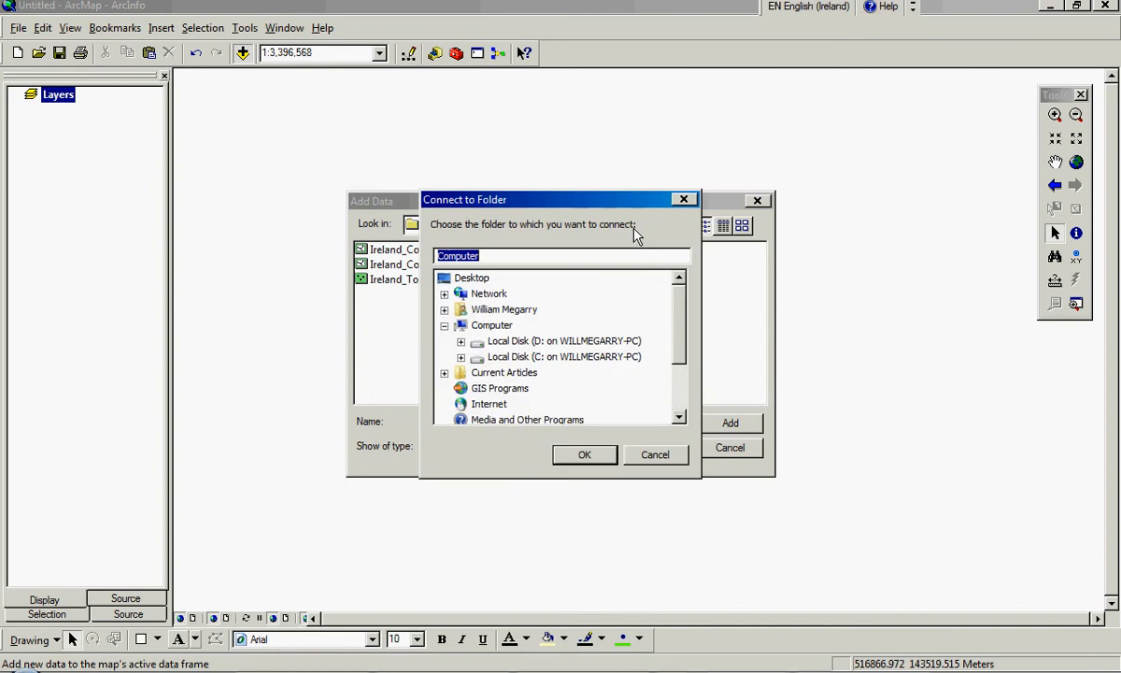
left_click(661, 454)
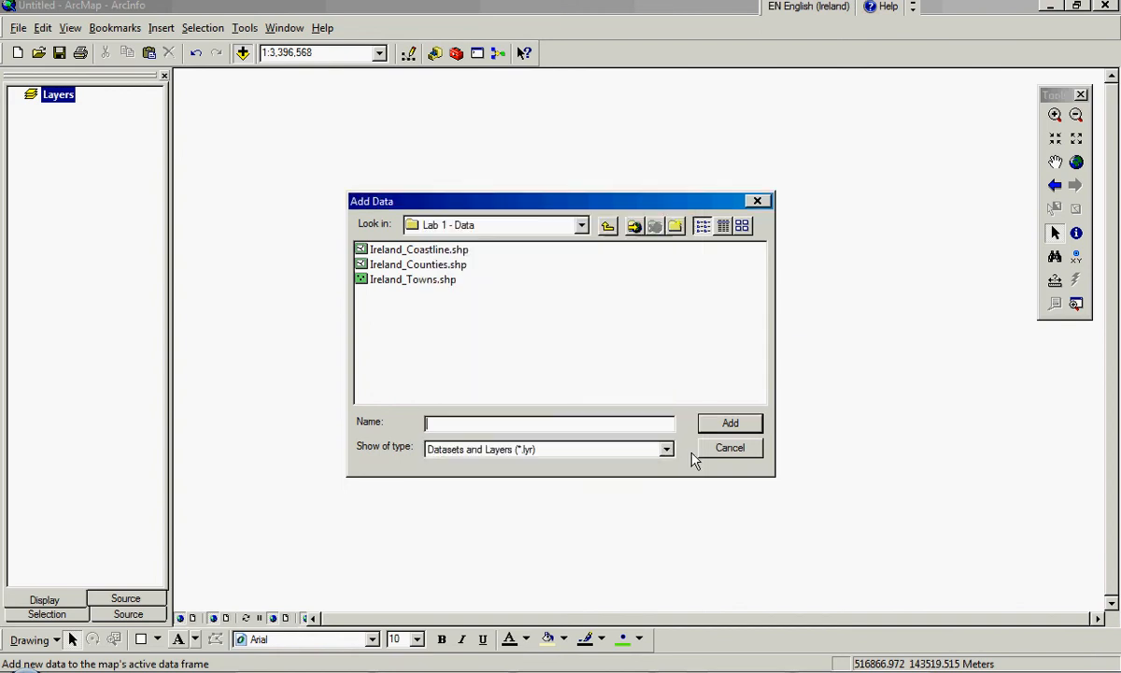
left_click(418, 249)
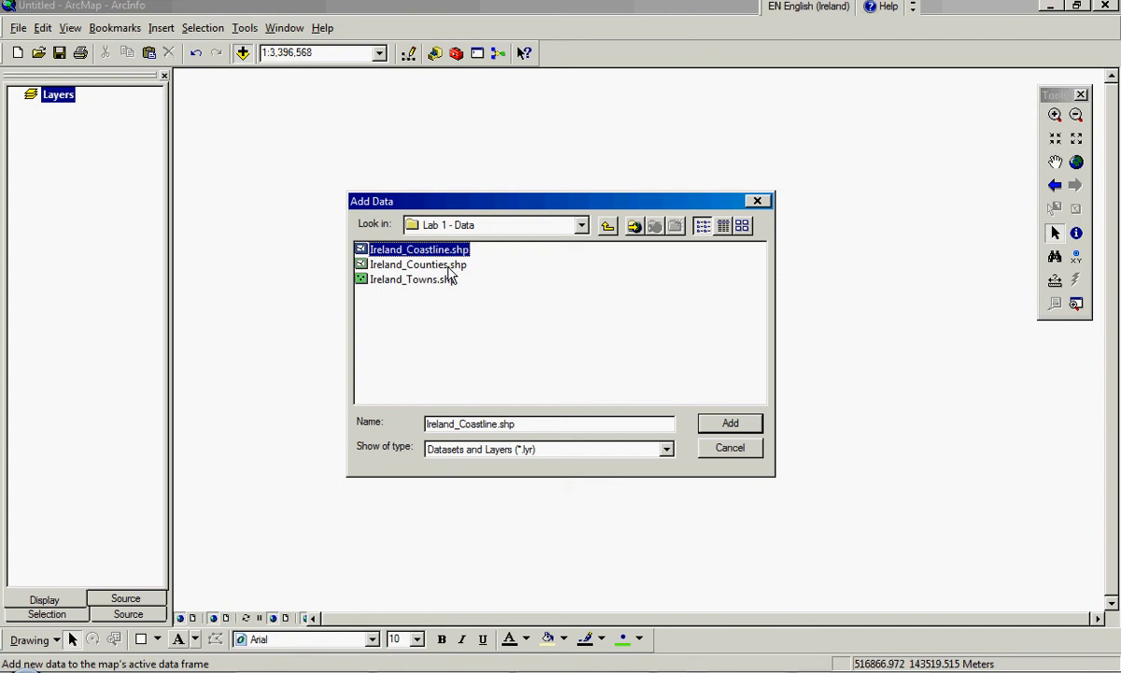
left_click(449, 267, "ctrl")
left_click(450, 281, "ctrl")
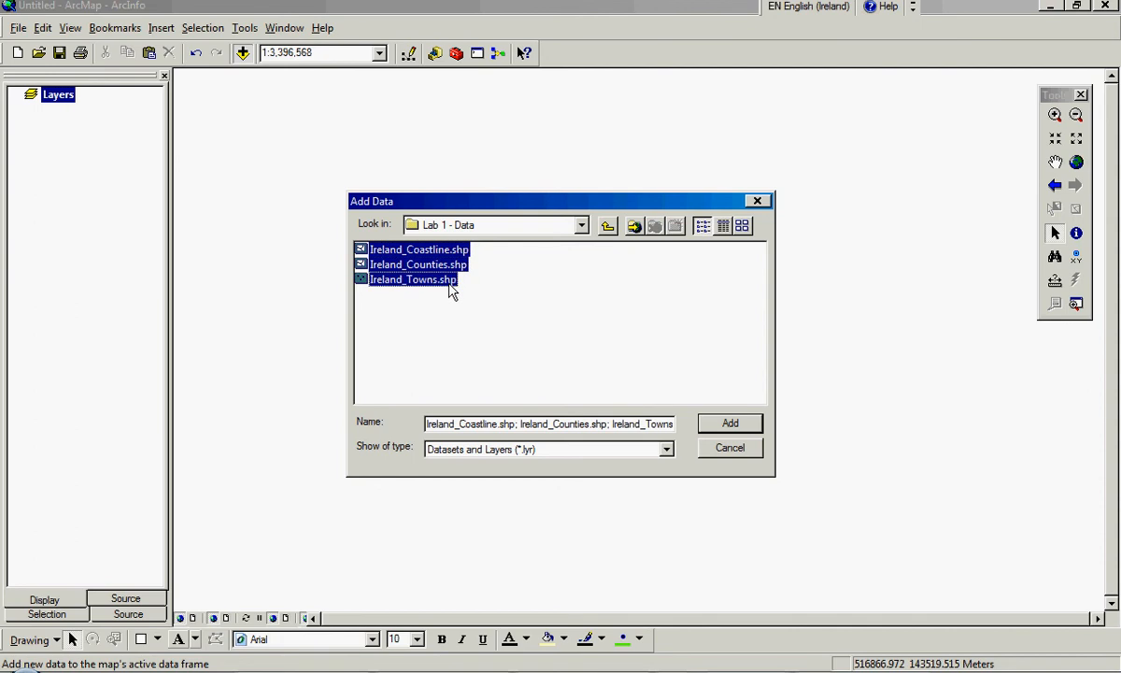
left_click(748, 429)
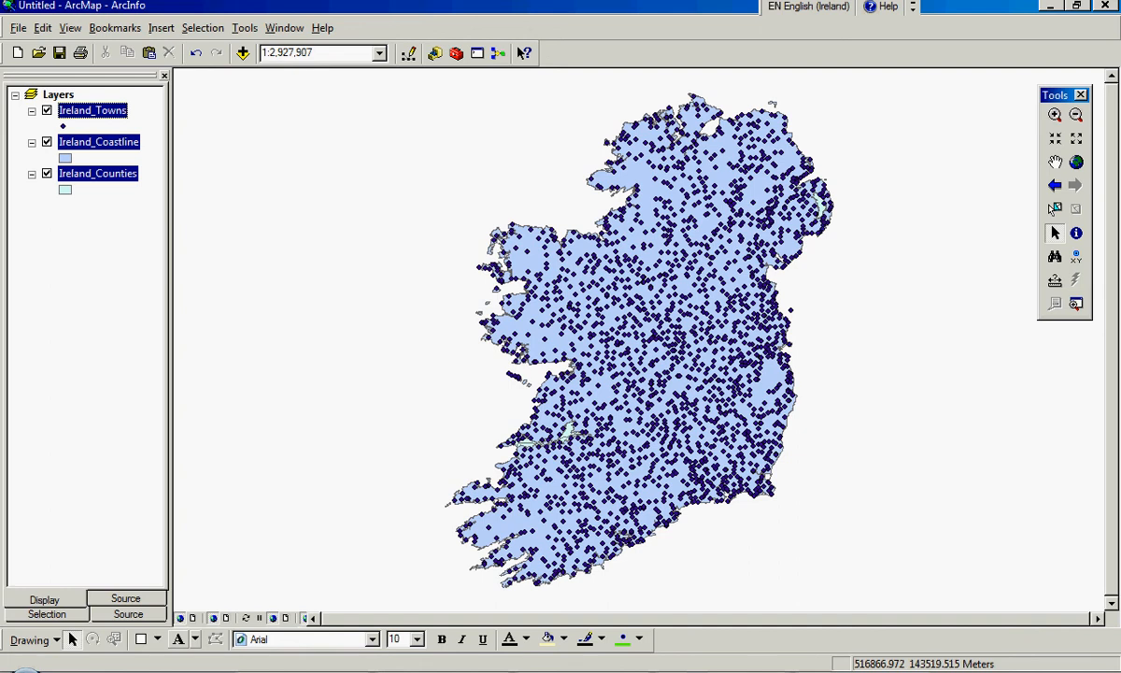
Hide the Ireland_Coastline layer and view the map with Ireland_Towns switched off and back on
left_click(47, 111)
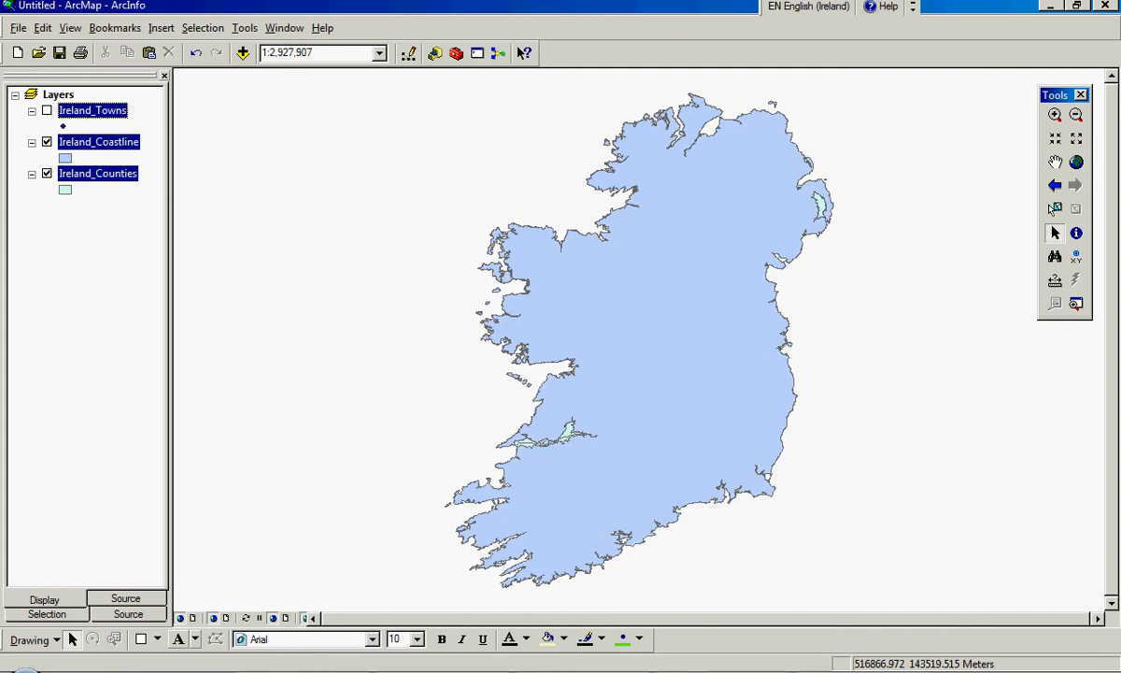
left_click(47, 111)
left_click(47, 142)
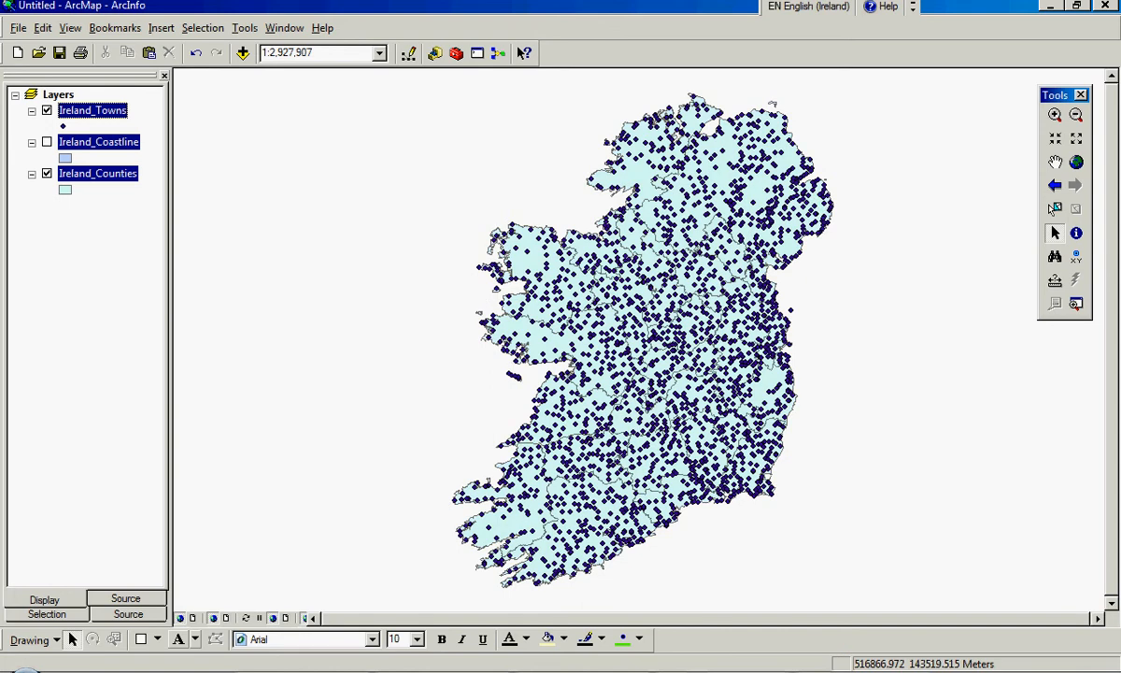
left_click(71, 220)
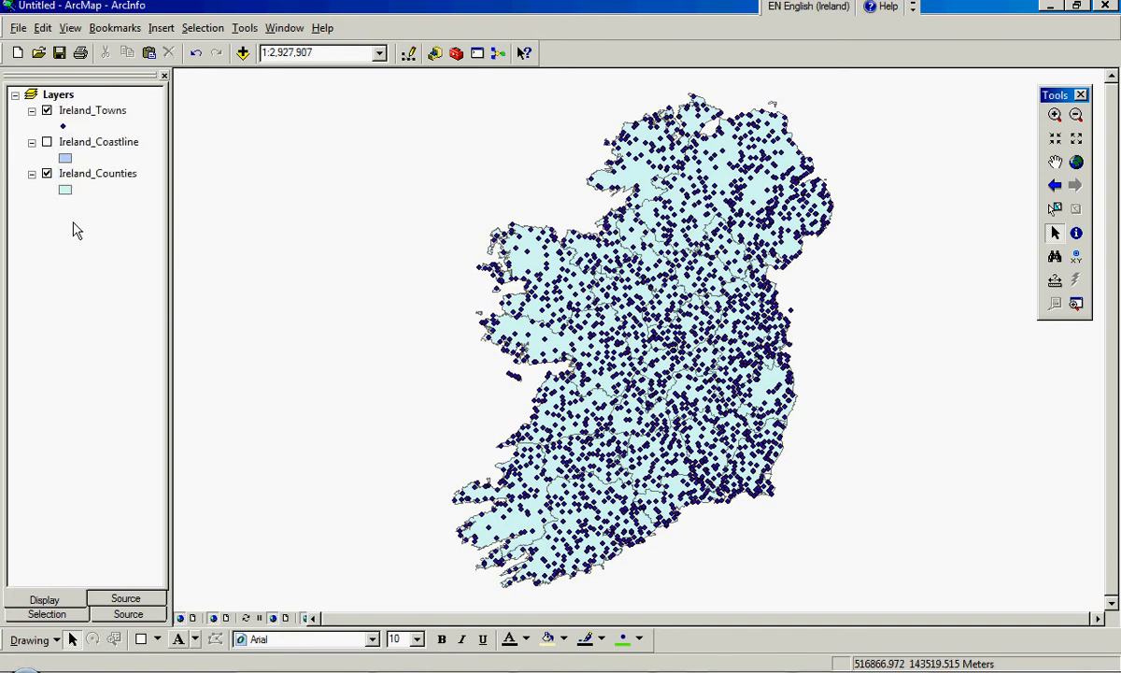
left_click(47, 111)
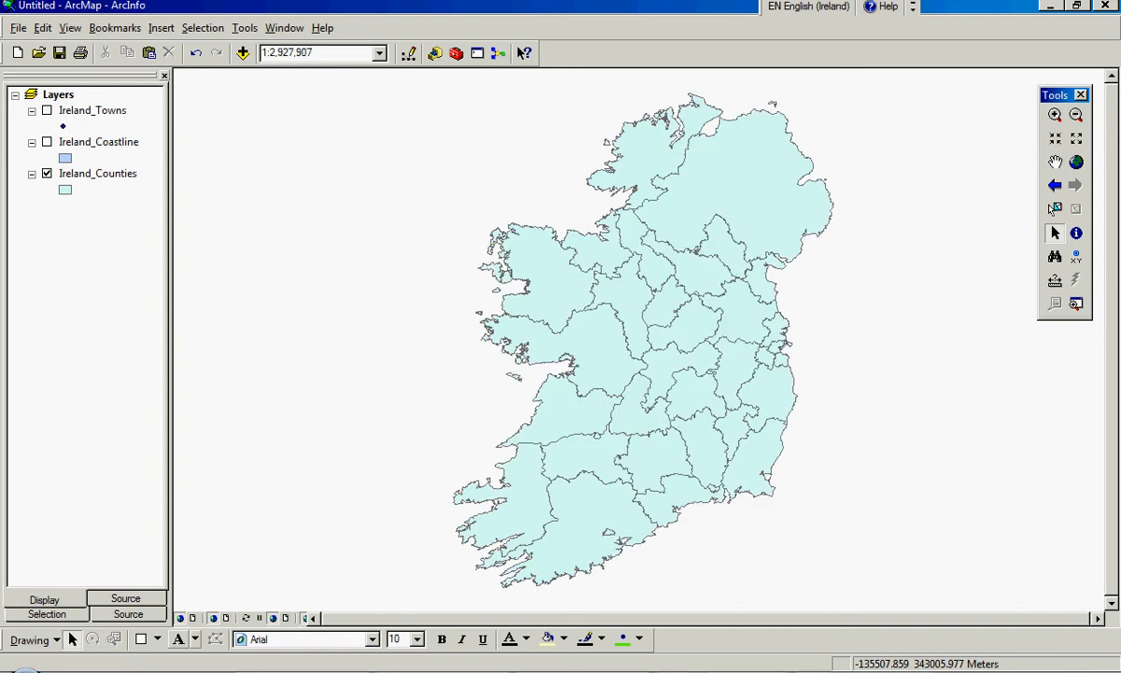
left_click(47, 111)
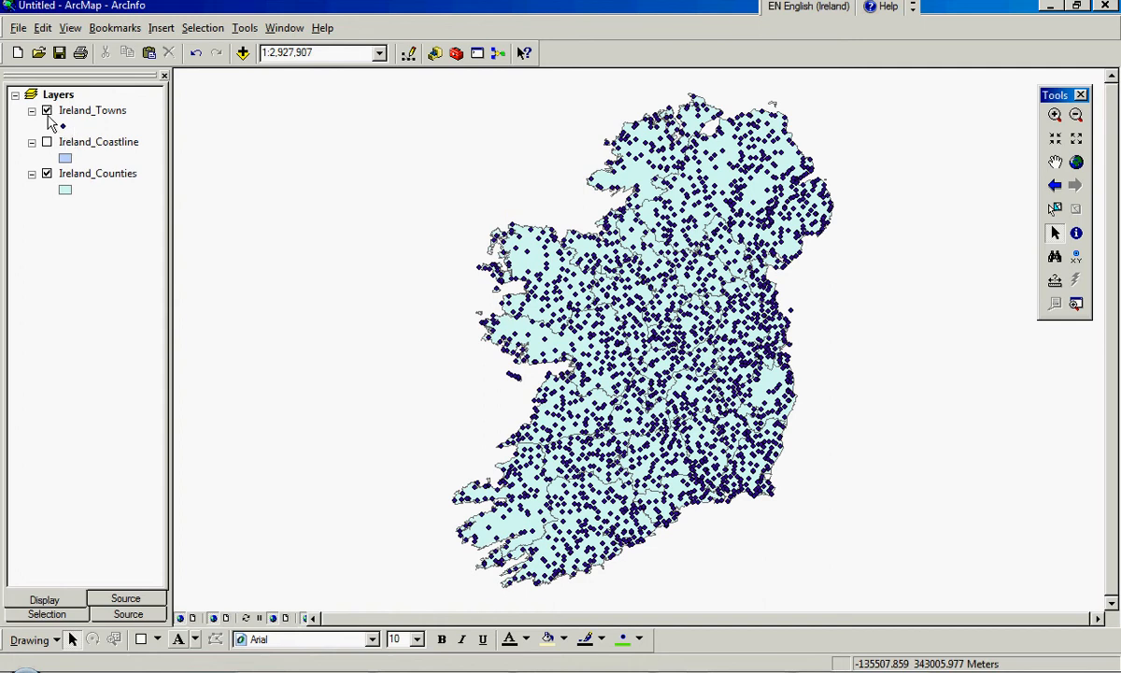
Move Ireland_Coastline below Ireland_Counties in the layer order and switch Ireland_Towns off and on again
left_click_drag(99, 152, 99, 196)
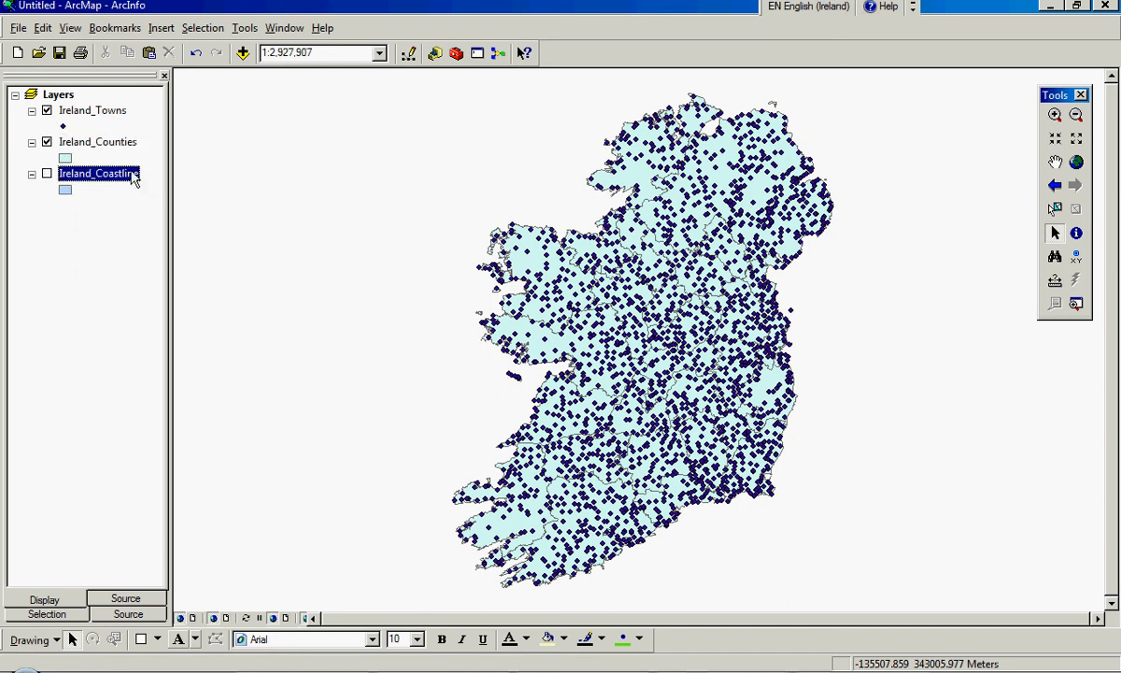
left_click(47, 110)
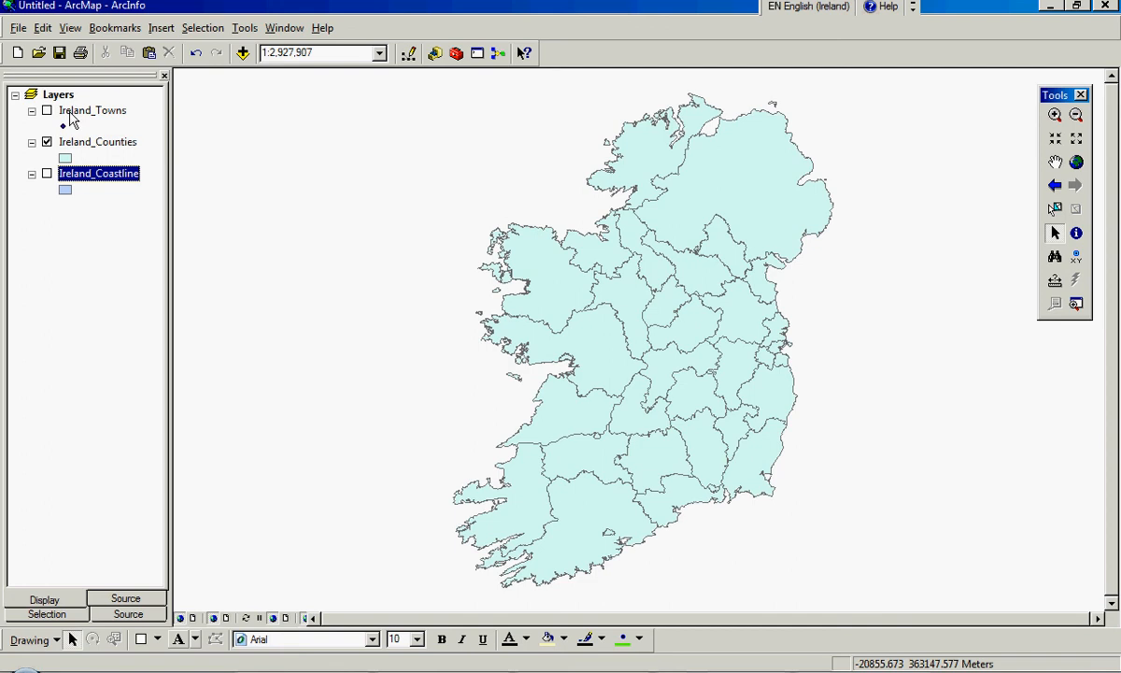
left_click(47, 110)
Open the attribute table of the Ireland_Towns layer
left_click(75, 112)
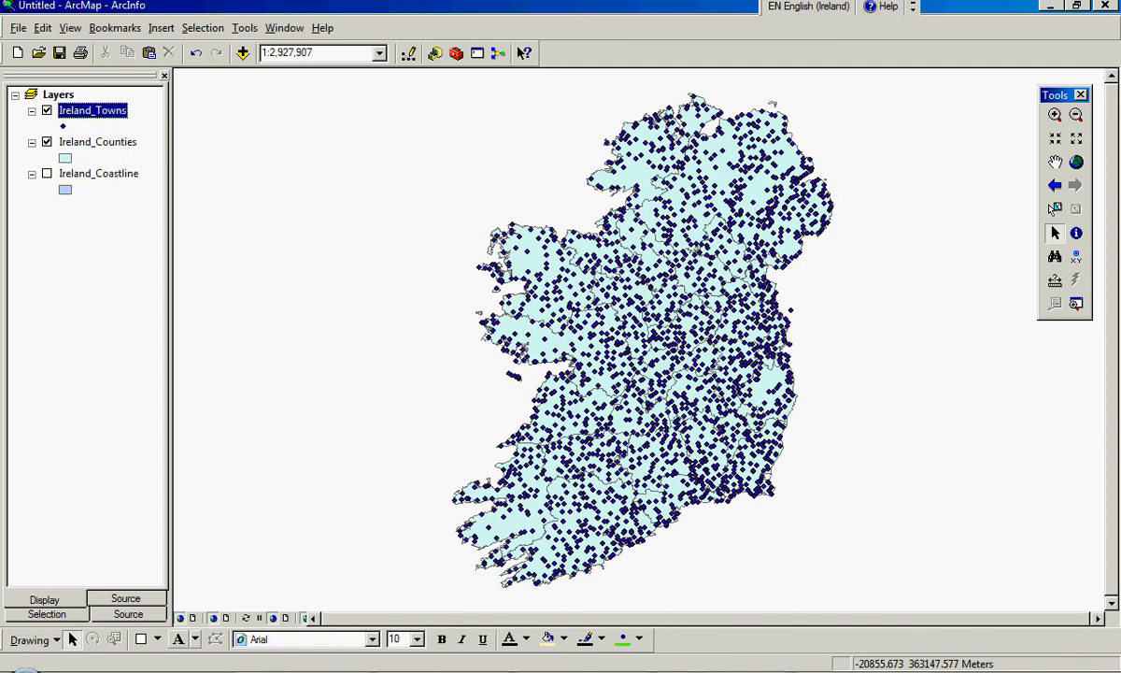
right_click(75, 112)
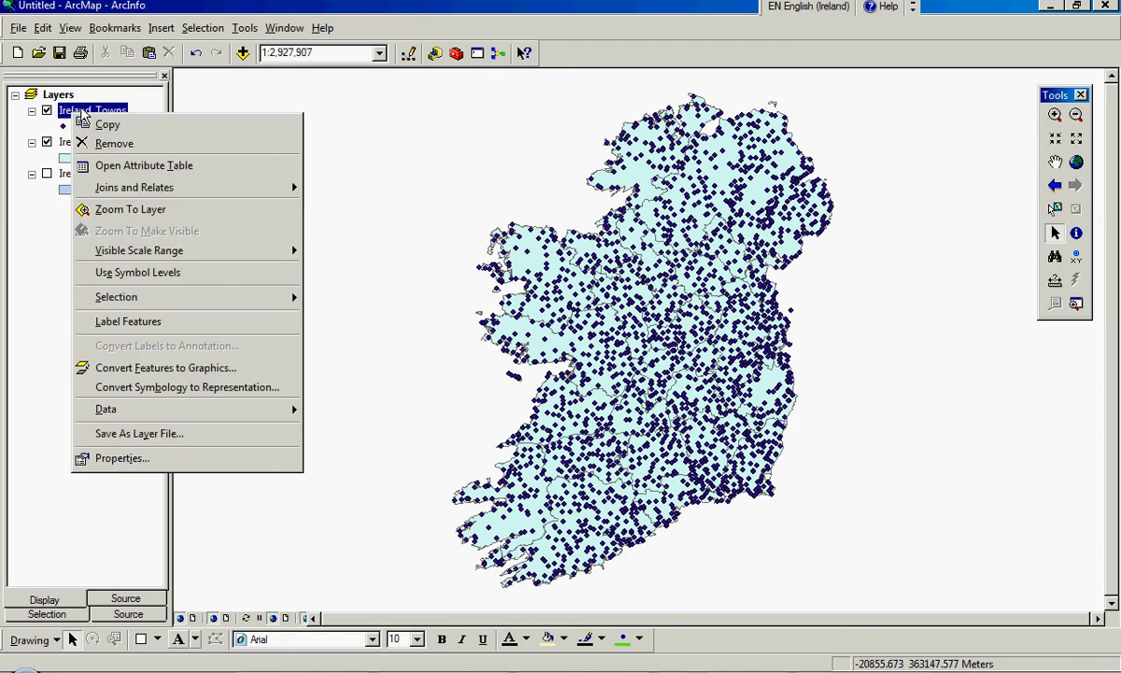
left_click(103, 165)
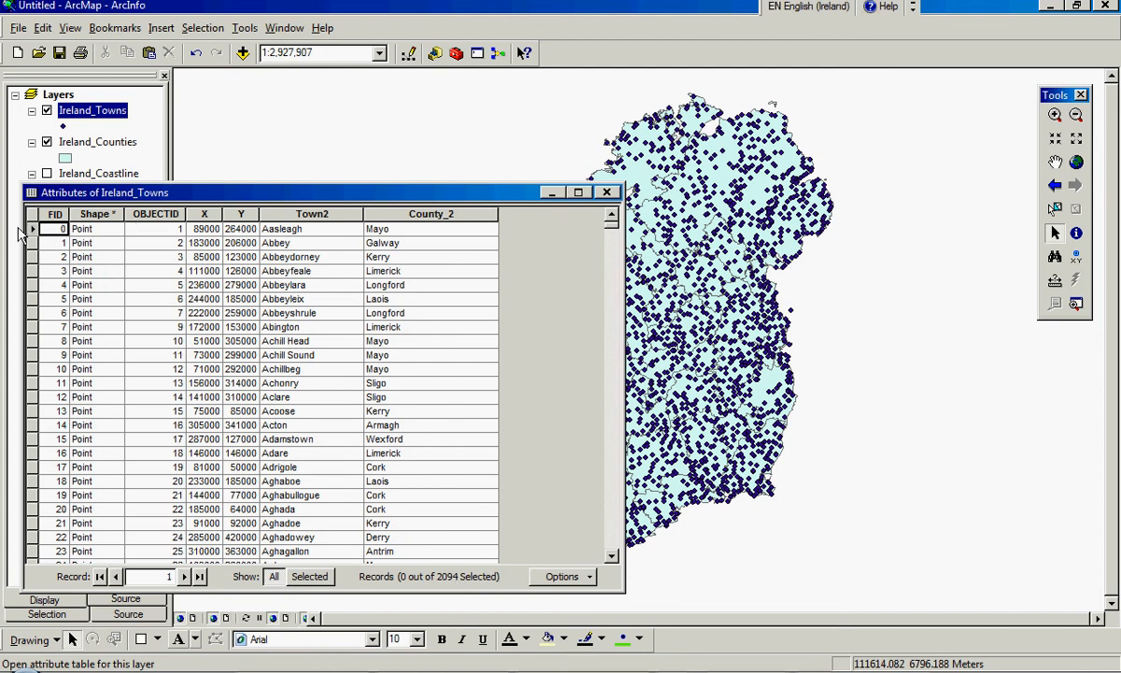
Select the town records Aasleagh to Abbeyshrule, reduce the selection to Aasleagh alone, and minimize the table
left_click_drag(34, 234, 30, 309)
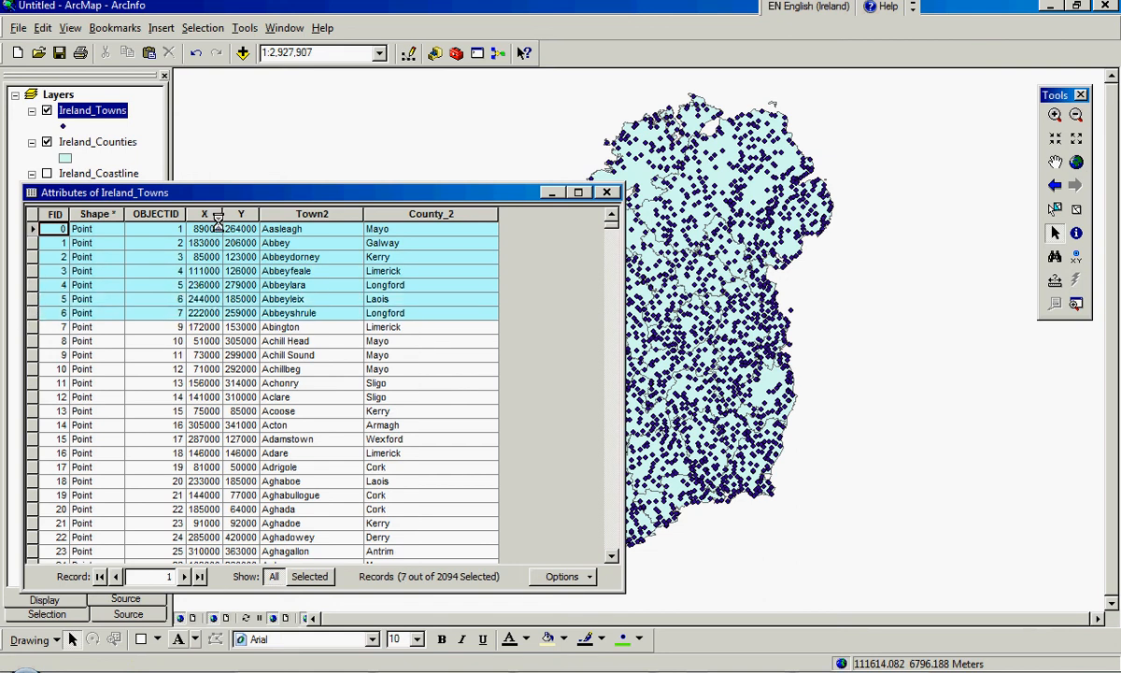
left_click_drag(247, 190, 168, 145)
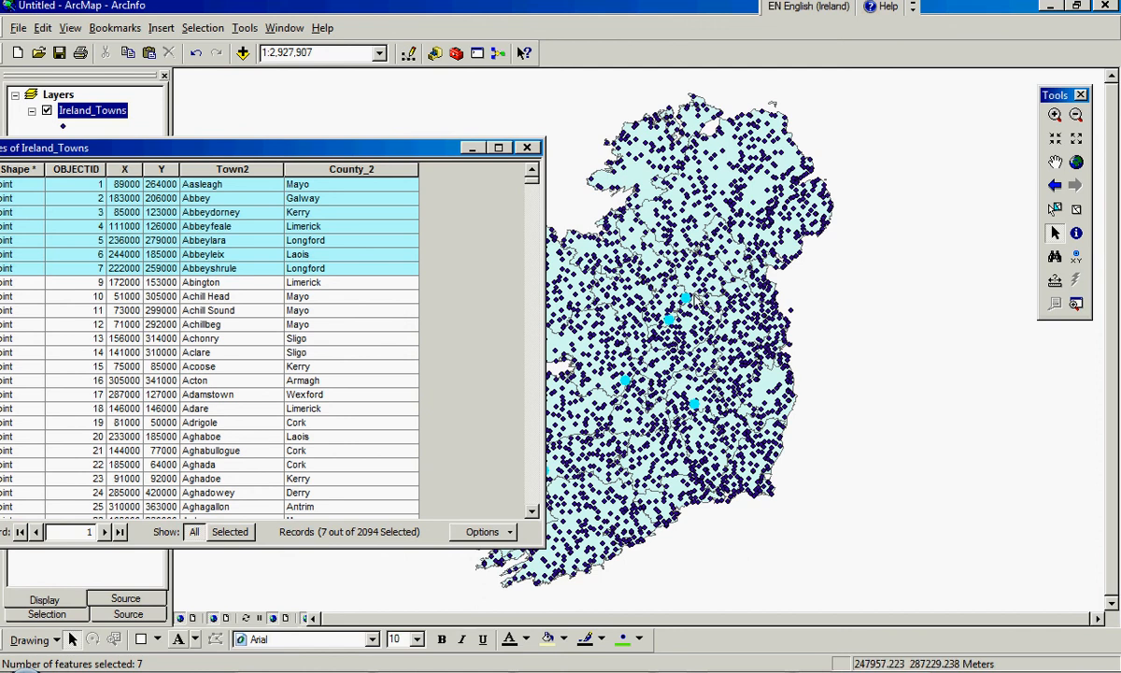
left_click_drag(398, 151, 549, 112)
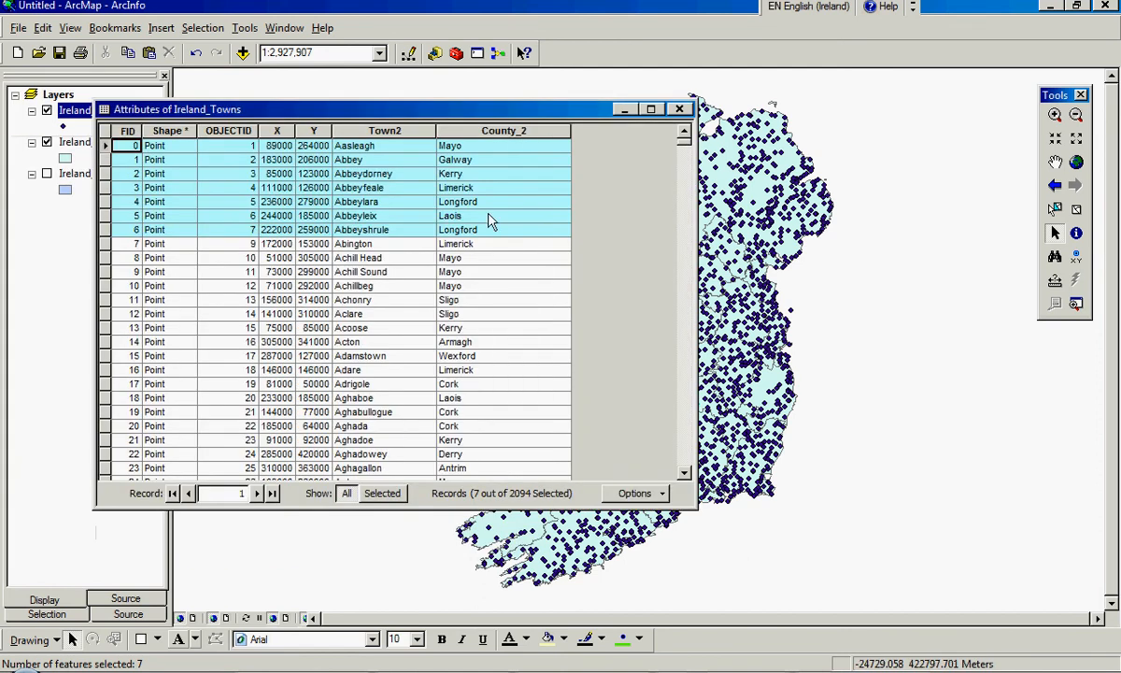
left_click(106, 146)
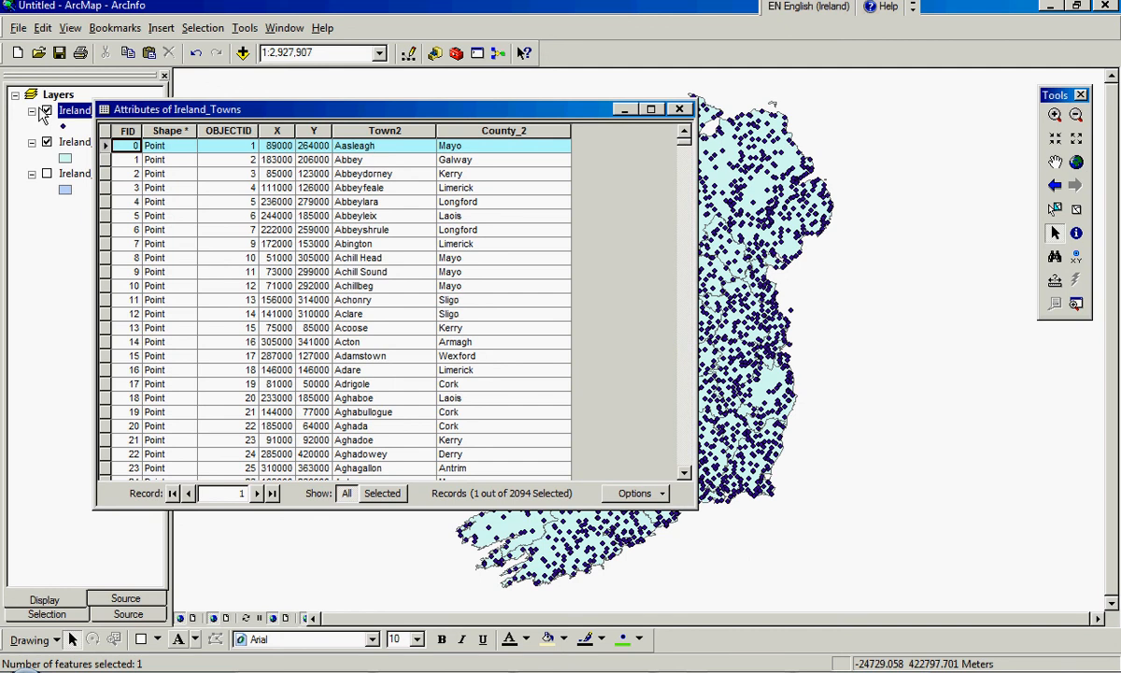
left_click(625, 110)
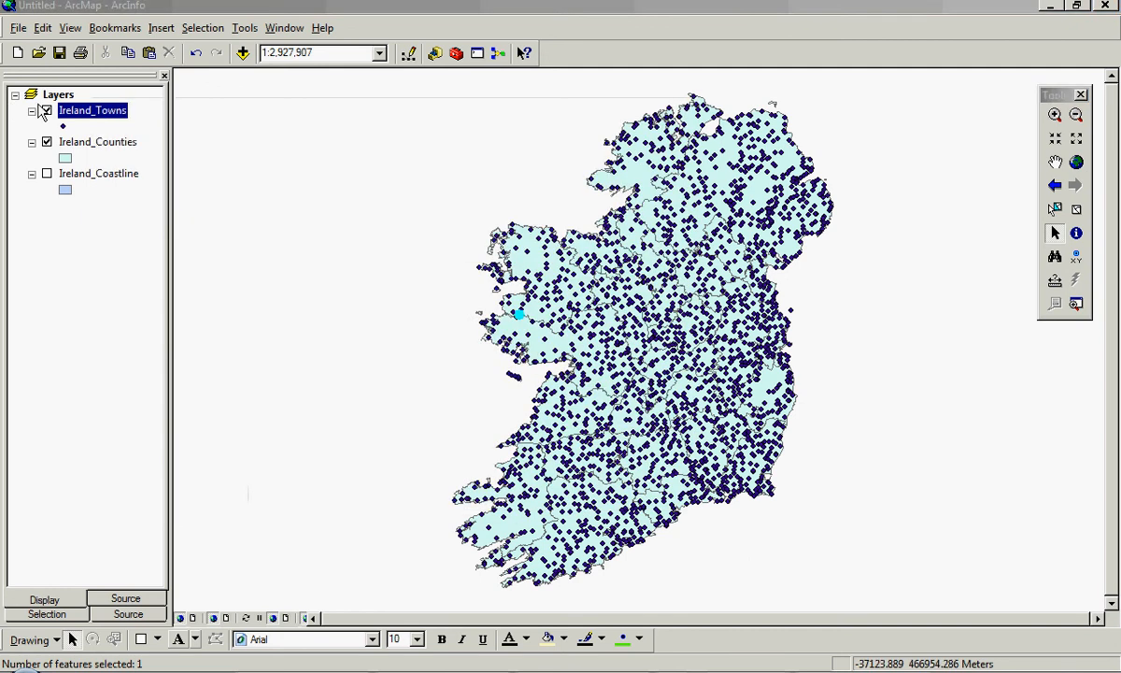
Hide the Ireland_Towns layer and open the Ireland_Counties attribute table, sized and placed so the map stays partly visible
left_click(46, 110)
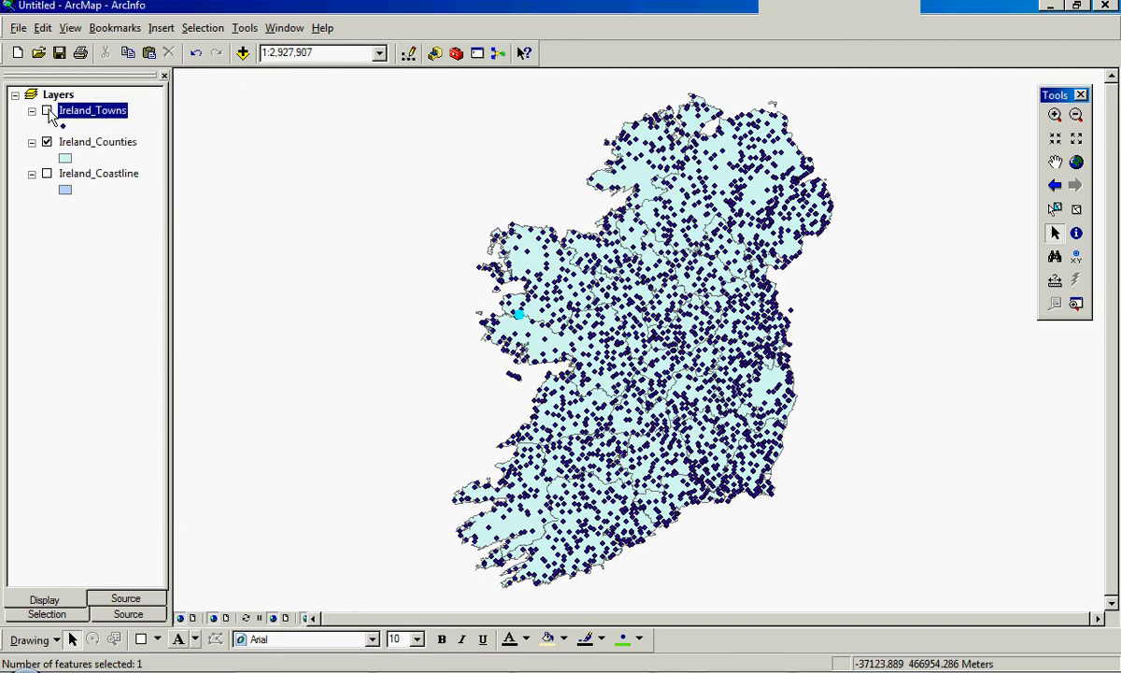
left_click(95, 142)
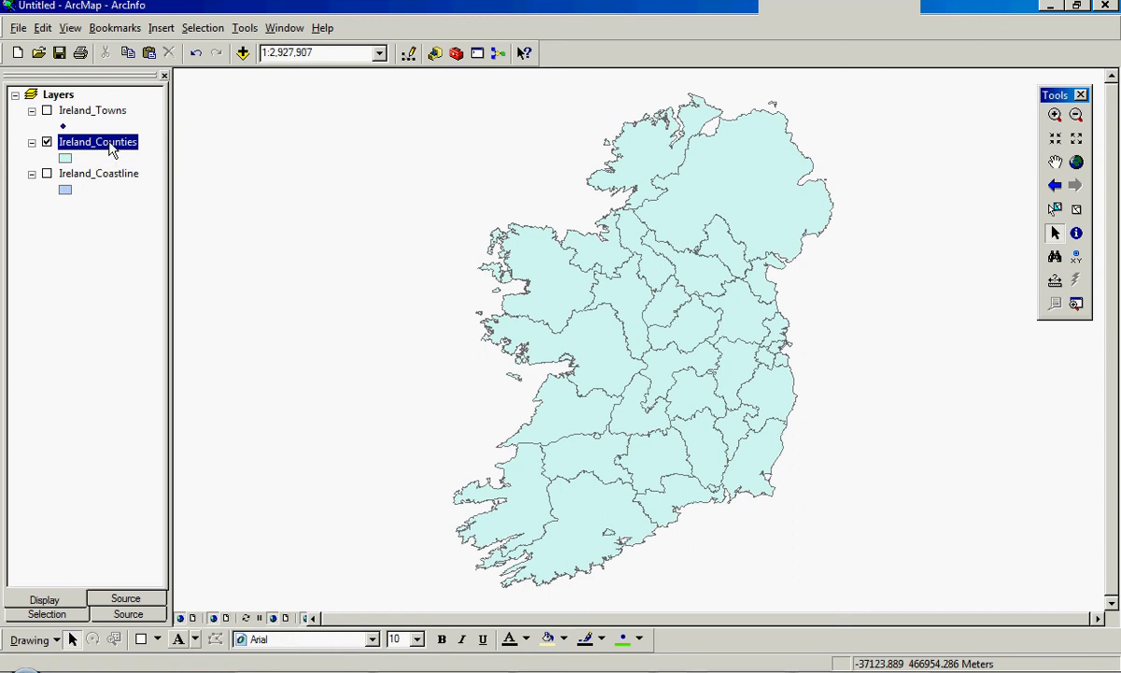
right_click(110, 149)
left_click(127, 185)
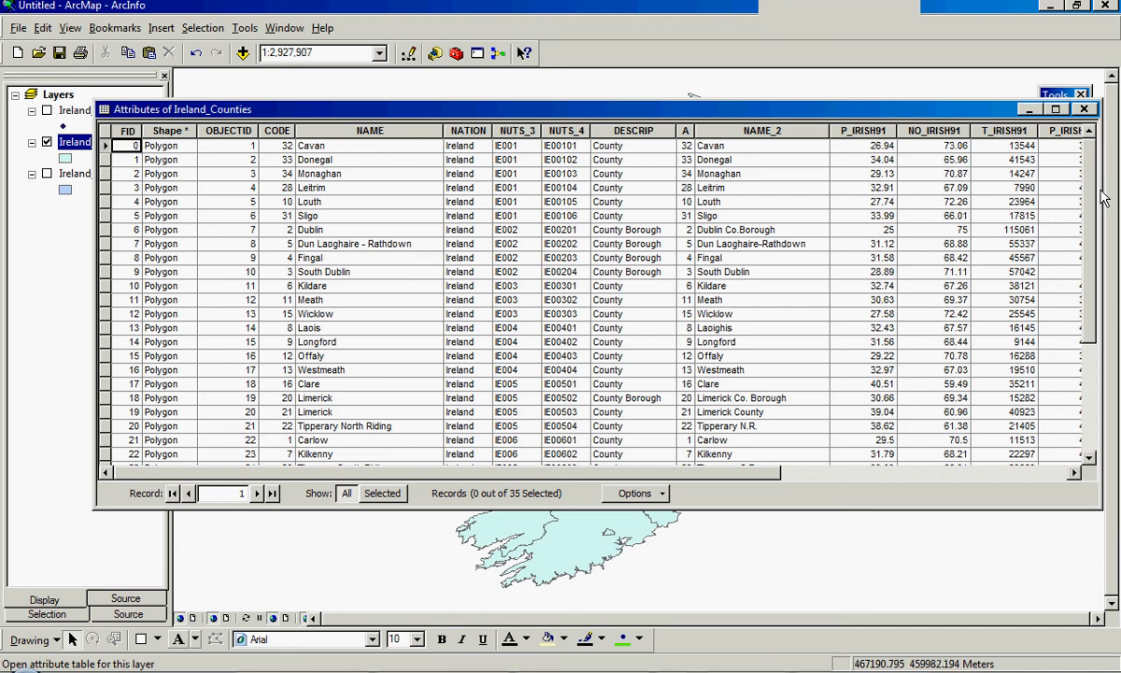
left_click_drag(1103, 199, 790, 198)
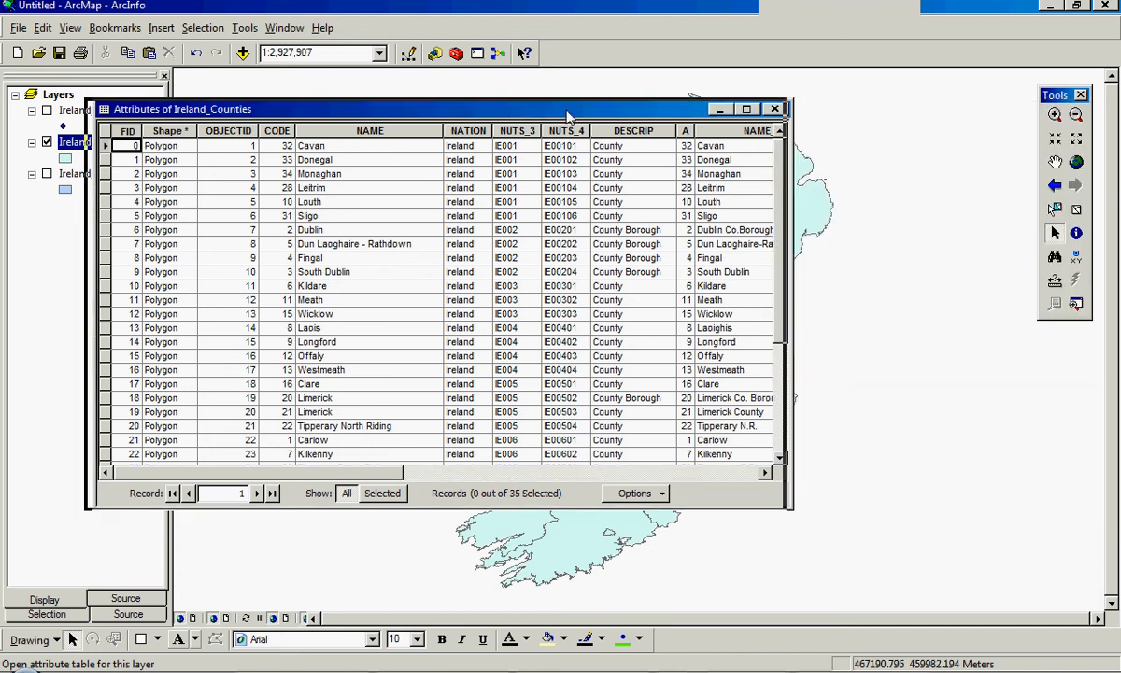
left_click_drag(567, 114, 502, 110)
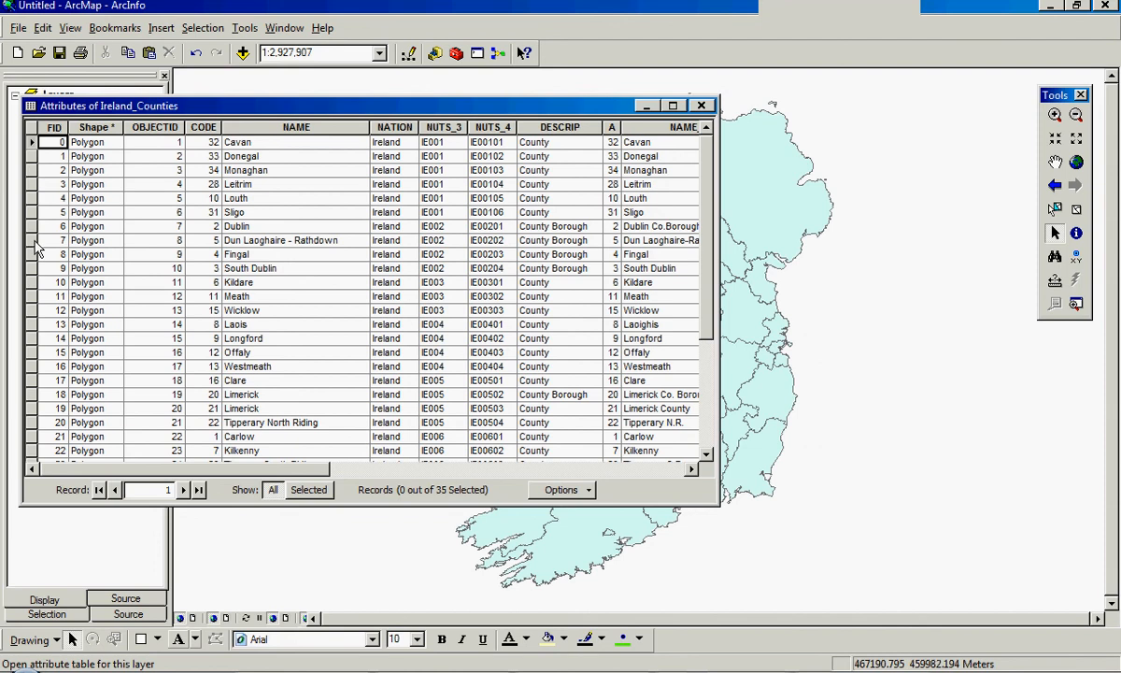
Select the county records Monaghan to Fingal and reduce the selection to Leitrim alone
left_click_drag(35, 243, 36, 256)
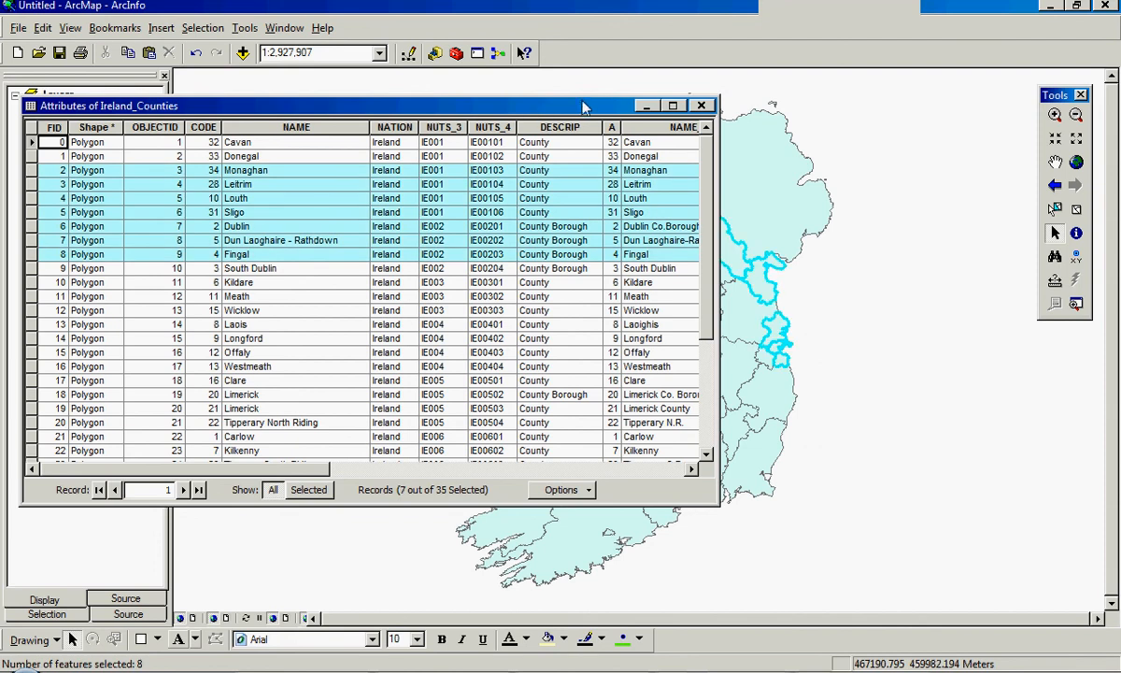
left_click_drag(569, 110, 733, 99)
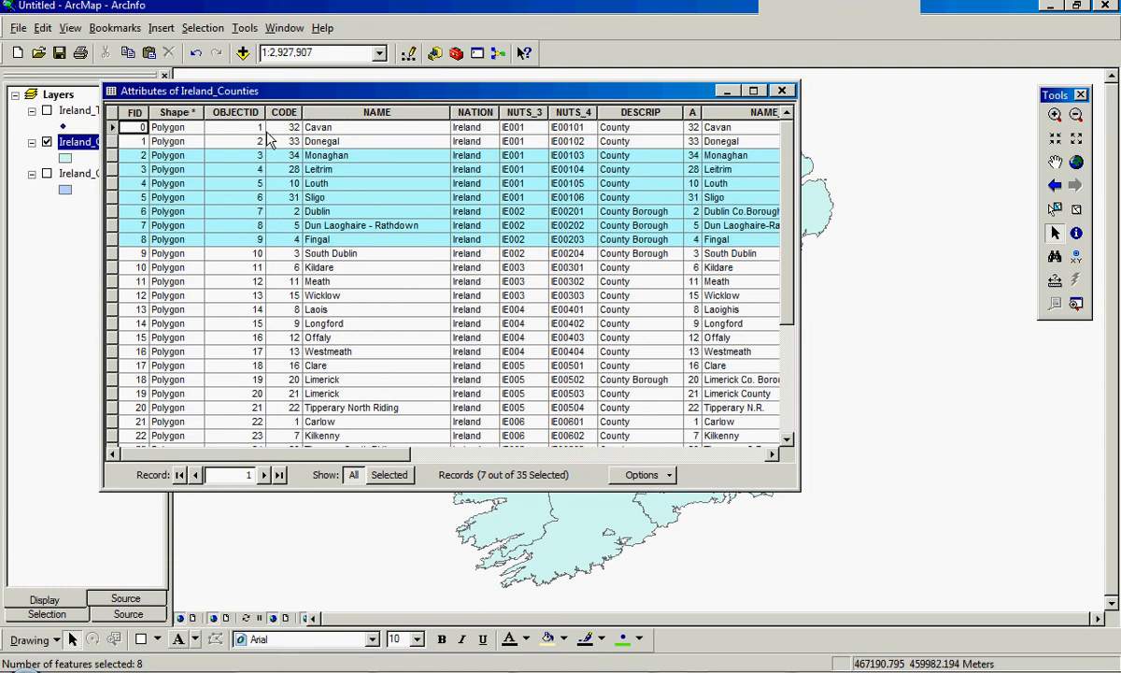
left_click(114, 173)
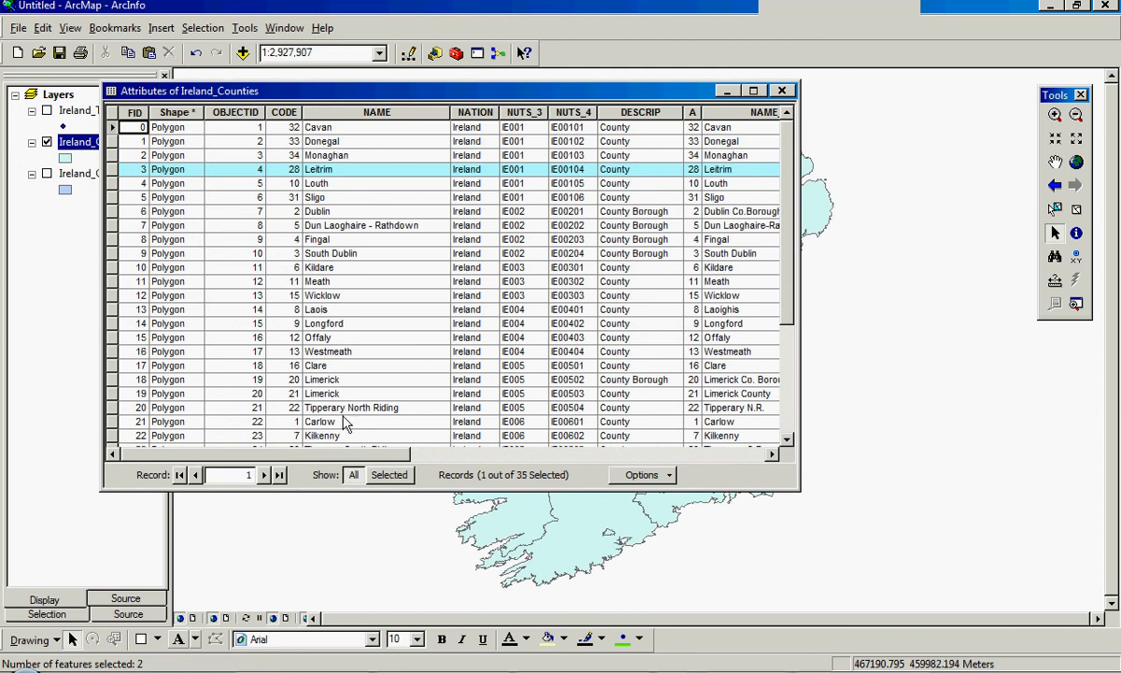
Examine the remaining county attribute columns through Shape_Leng and Shape_Area, and close the table
left_click_drag(372, 454, 554, 460)
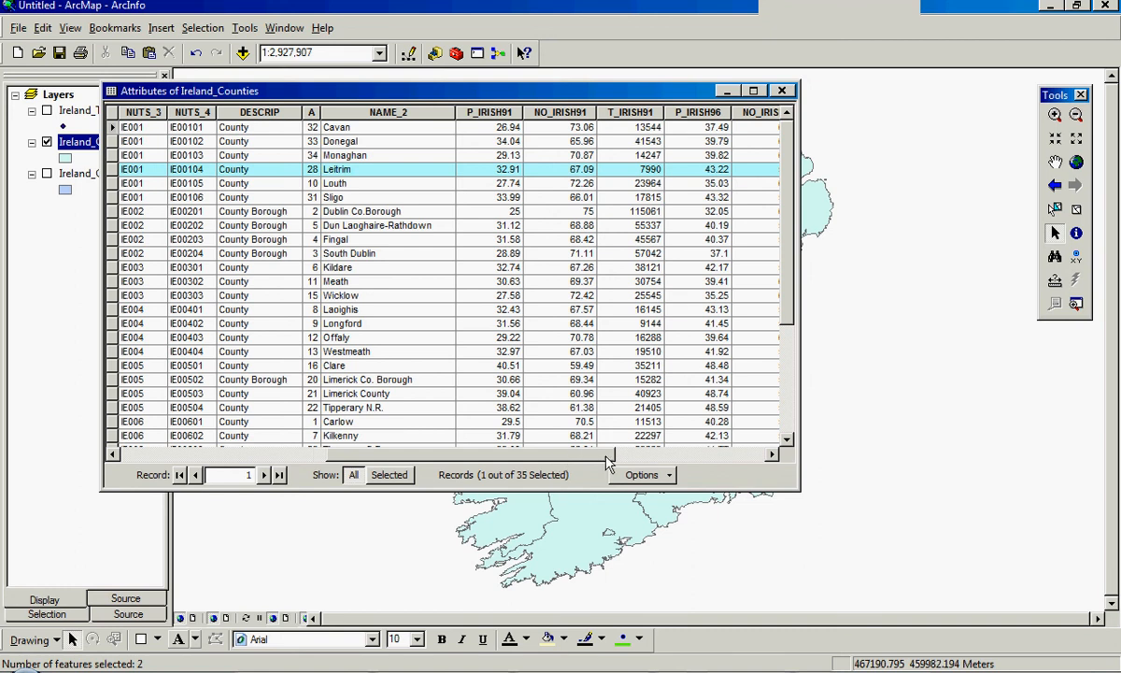
left_click_drag(570, 455, 738, 463)
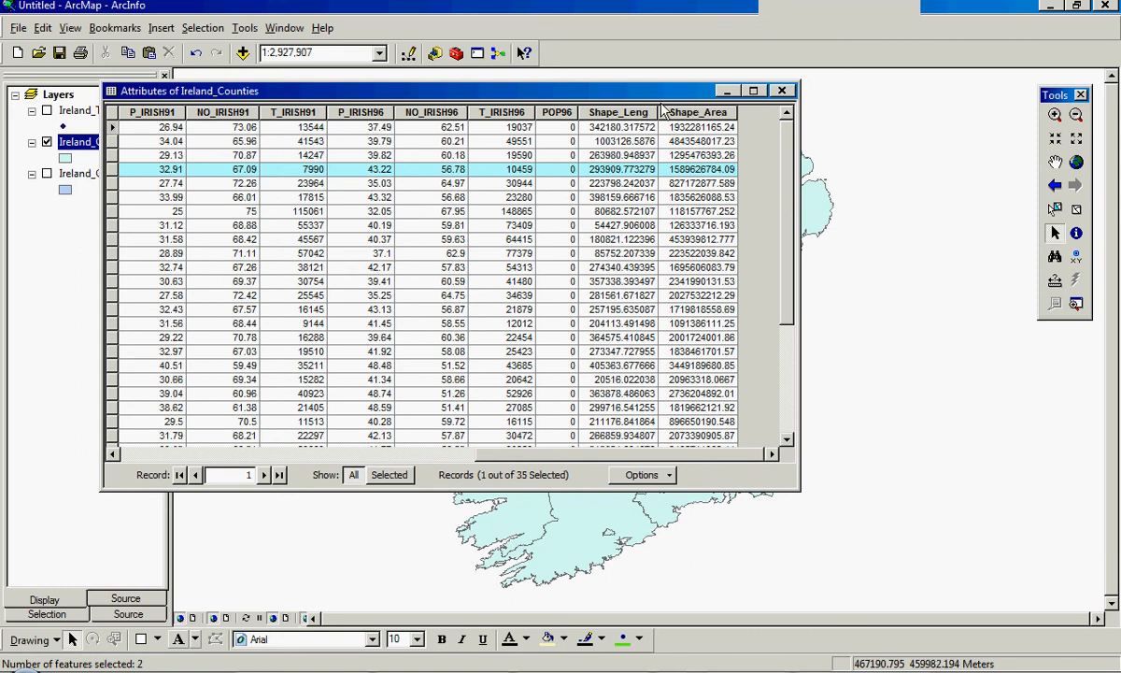
left_click(783, 90)
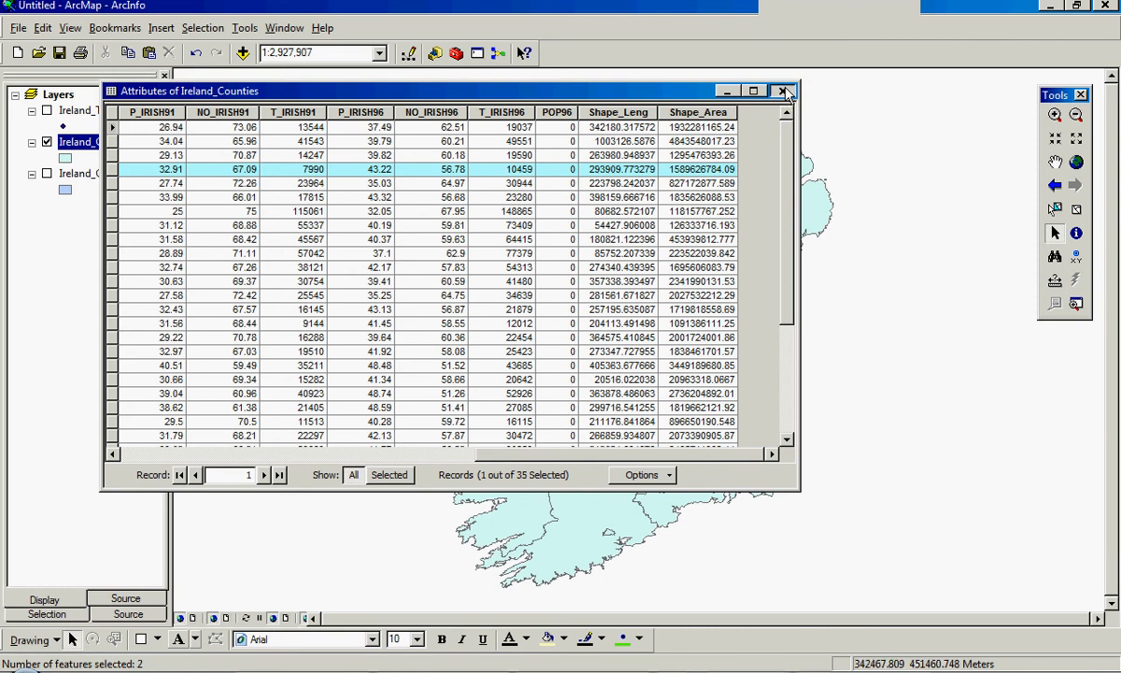